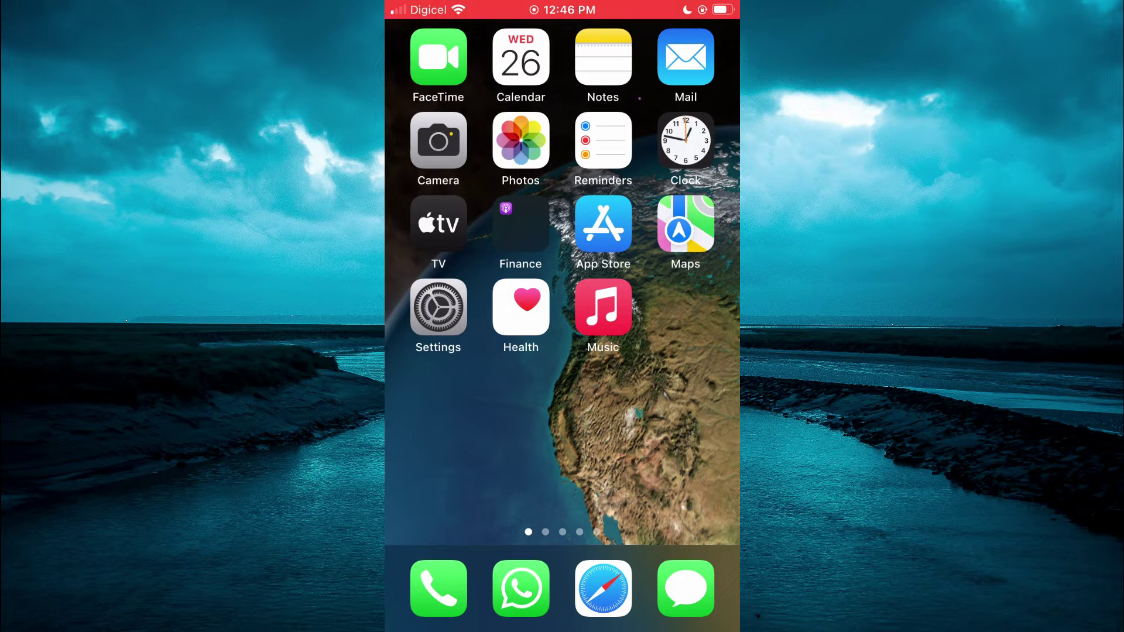
# Open Screen Time from the Settings app to show its limit options
pyautogui.click(438, 308)
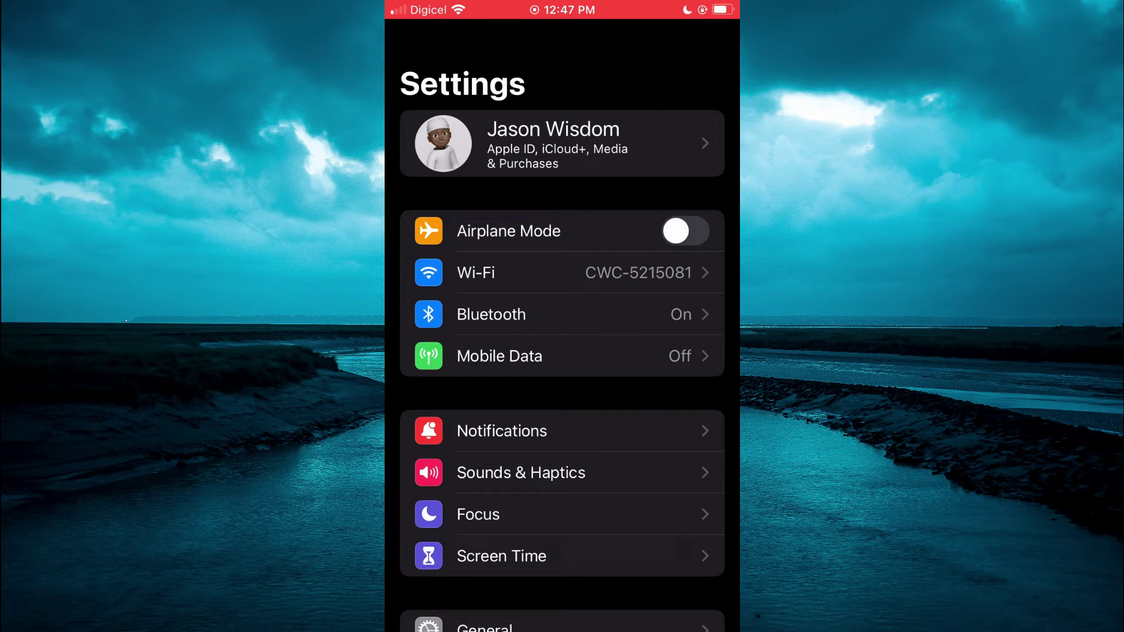
pyautogui.click(501, 556)
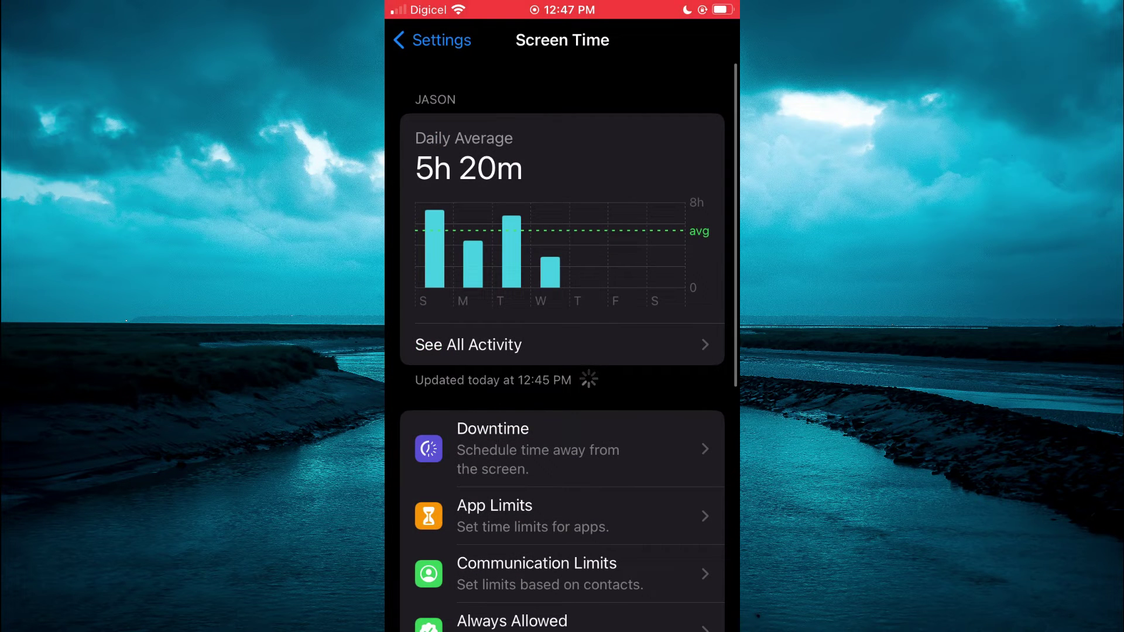
pyautogui.scroll(-5, 563, 351)
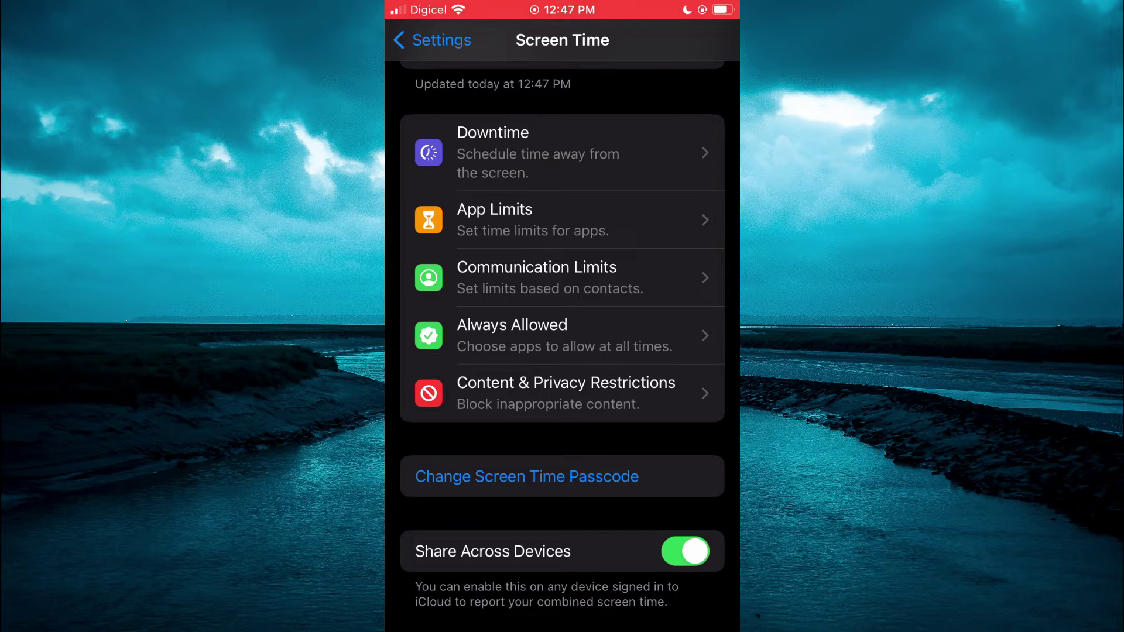
# Start a new app limit from App Limits and reach the Choose Apps list
pyautogui.click(563, 220)
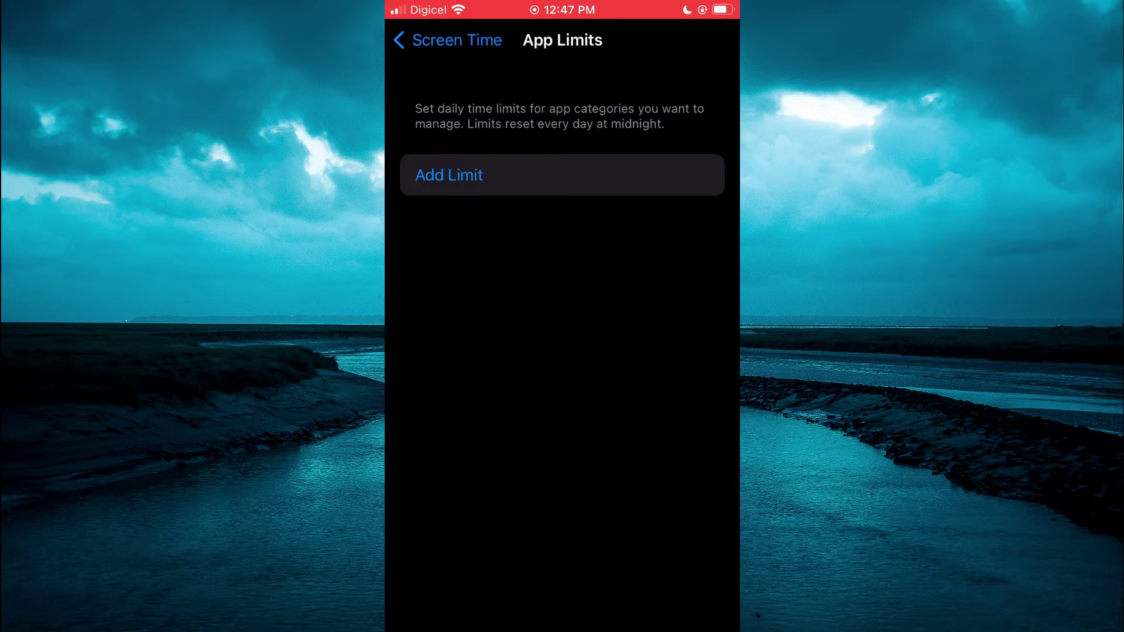
pyautogui.click(562, 175)
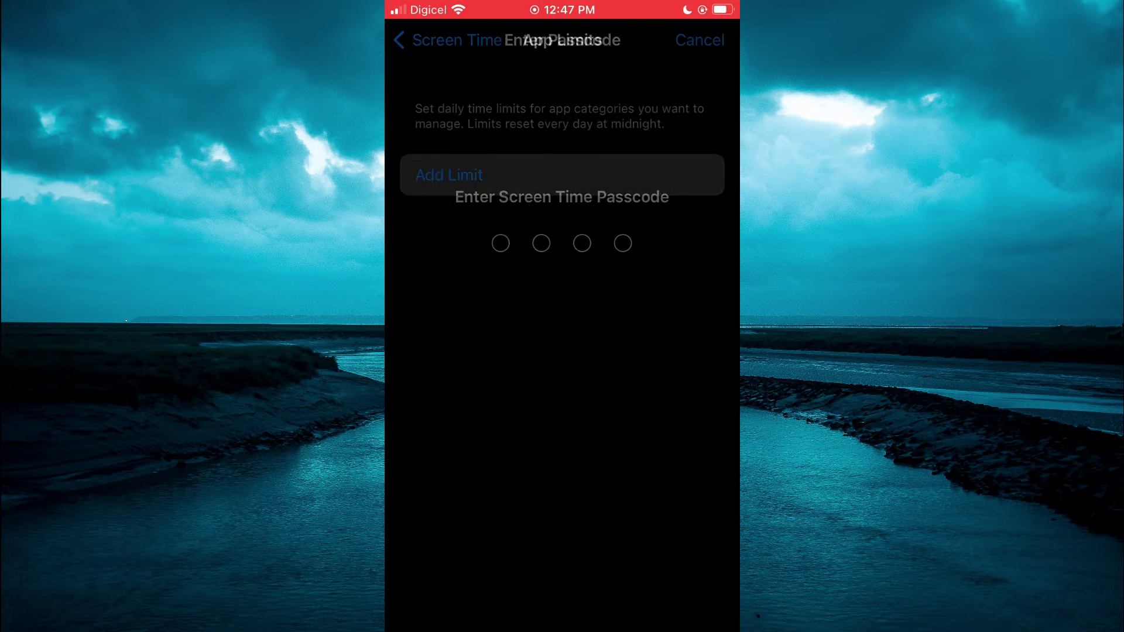
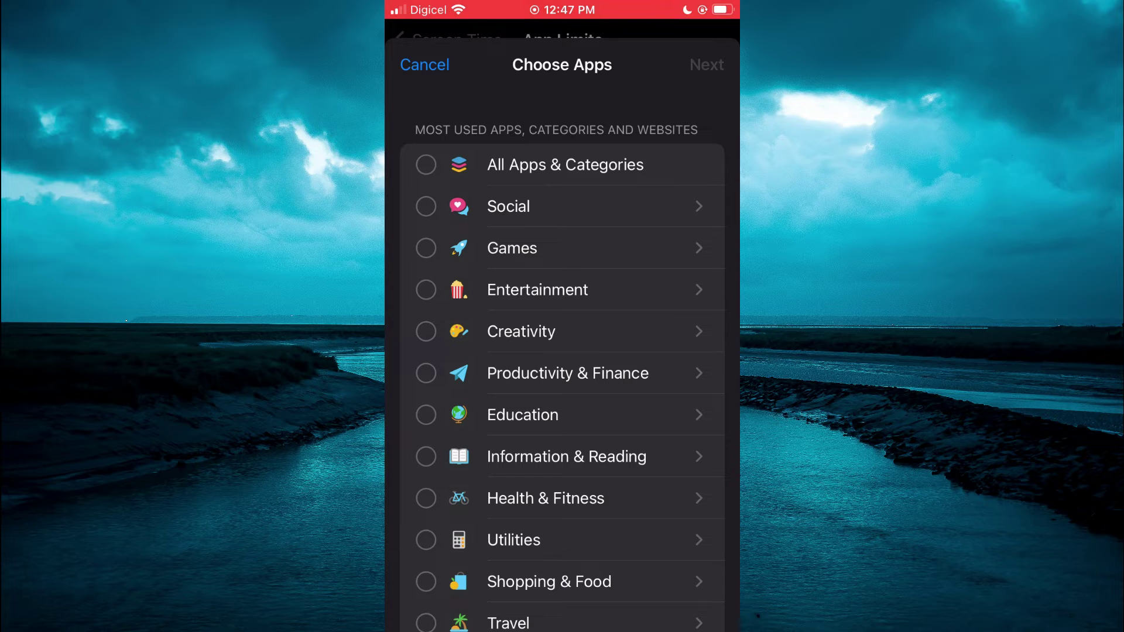
# Expand Social and select WhatsApp and TikTok for the limit
pyautogui.click(562, 207)
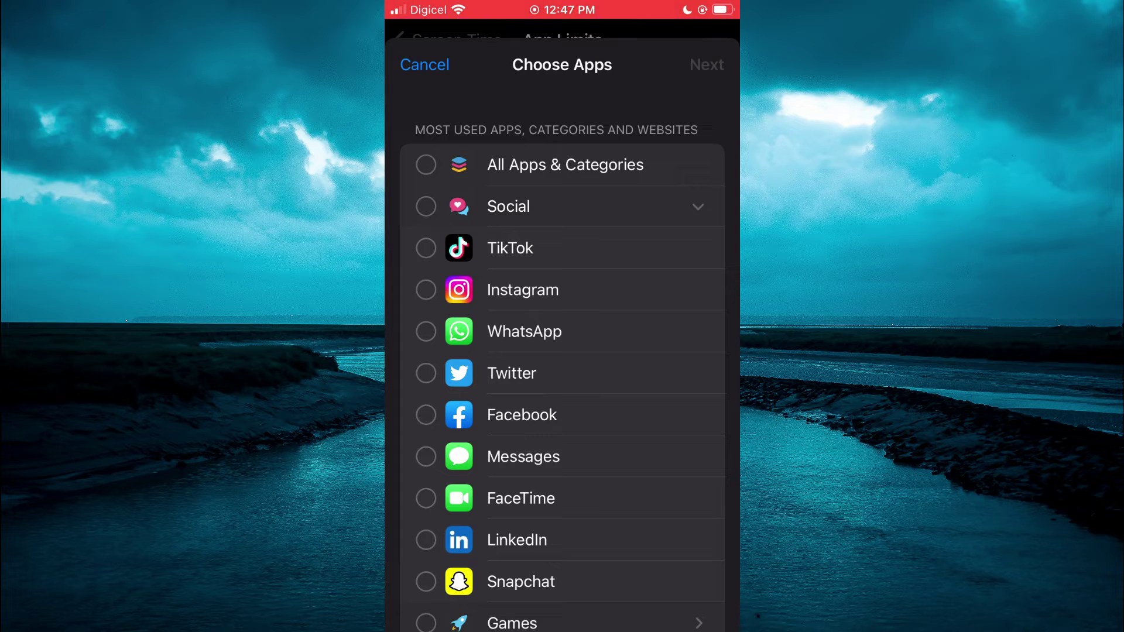
pyautogui.click(426, 331)
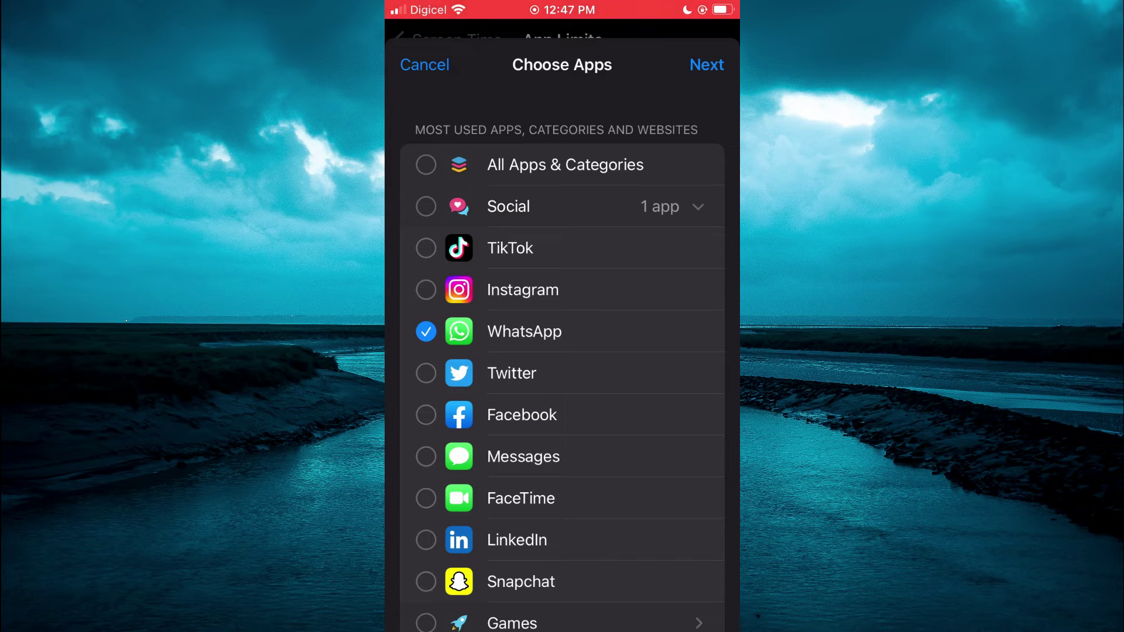
pyautogui.click(426, 248)
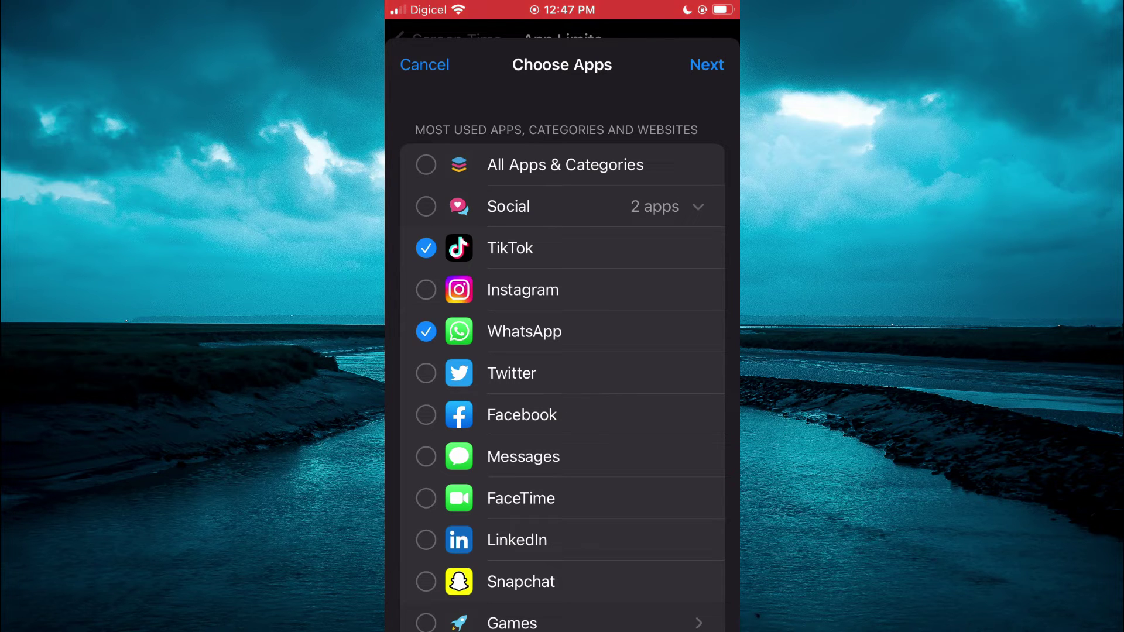
# Continue to the time picker and set 0 hours, 1 minute daily
pyautogui.click(708, 64)
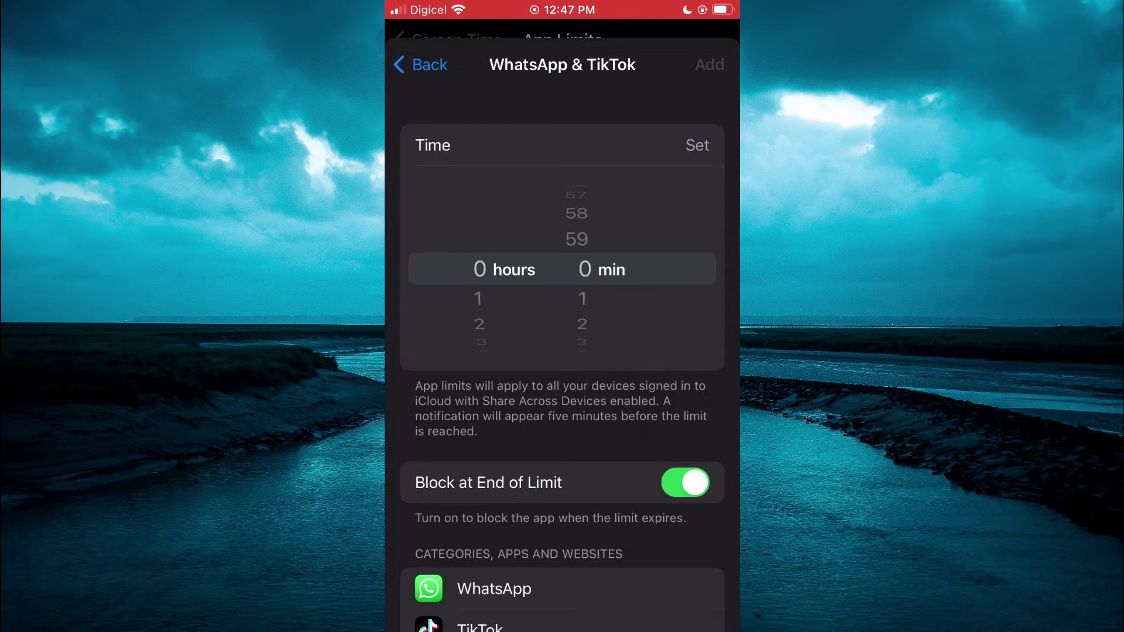
pyautogui.scroll(-1, 583, 270)
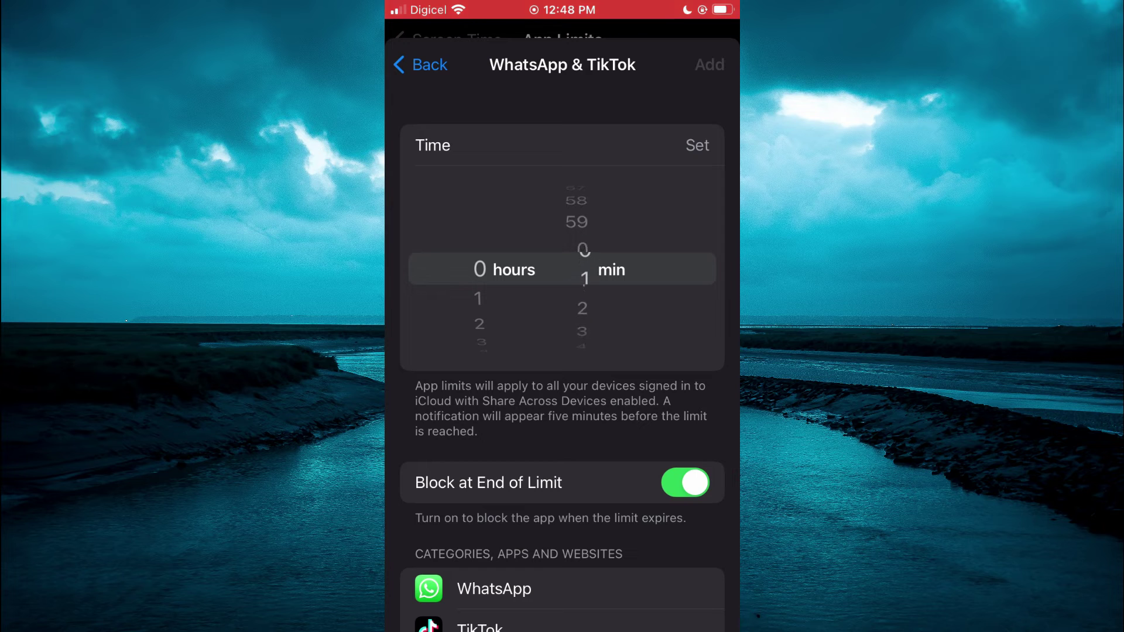
pyautogui.scroll(1, 582, 269)
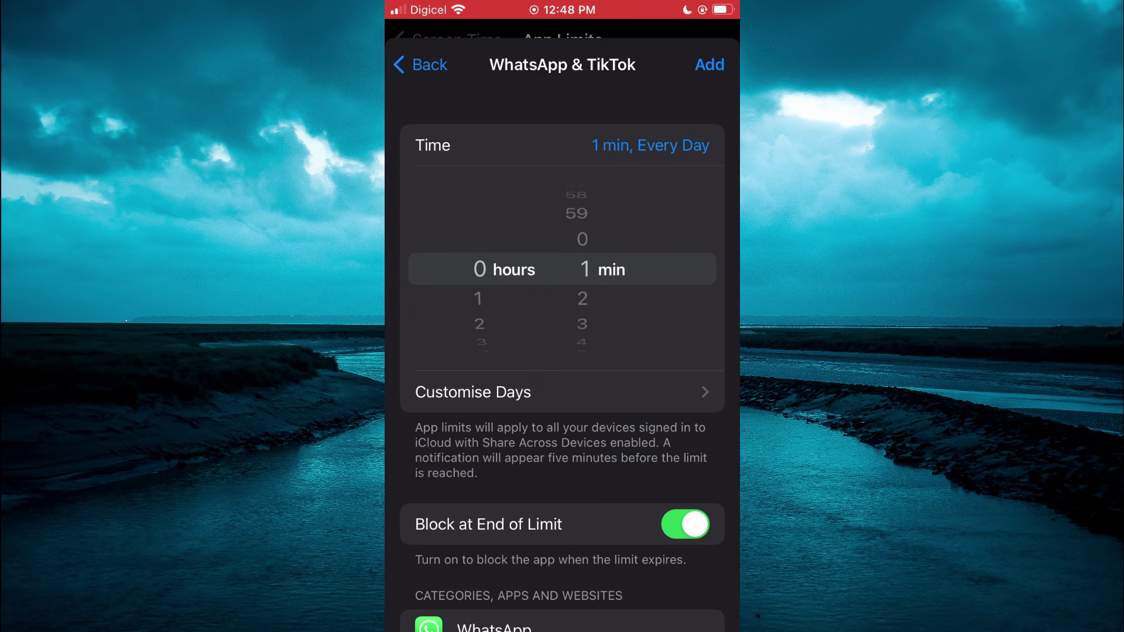
# Add the 1-minute daily WhatsApp & TikTok limit to App Limits
pyautogui.click(709, 64)
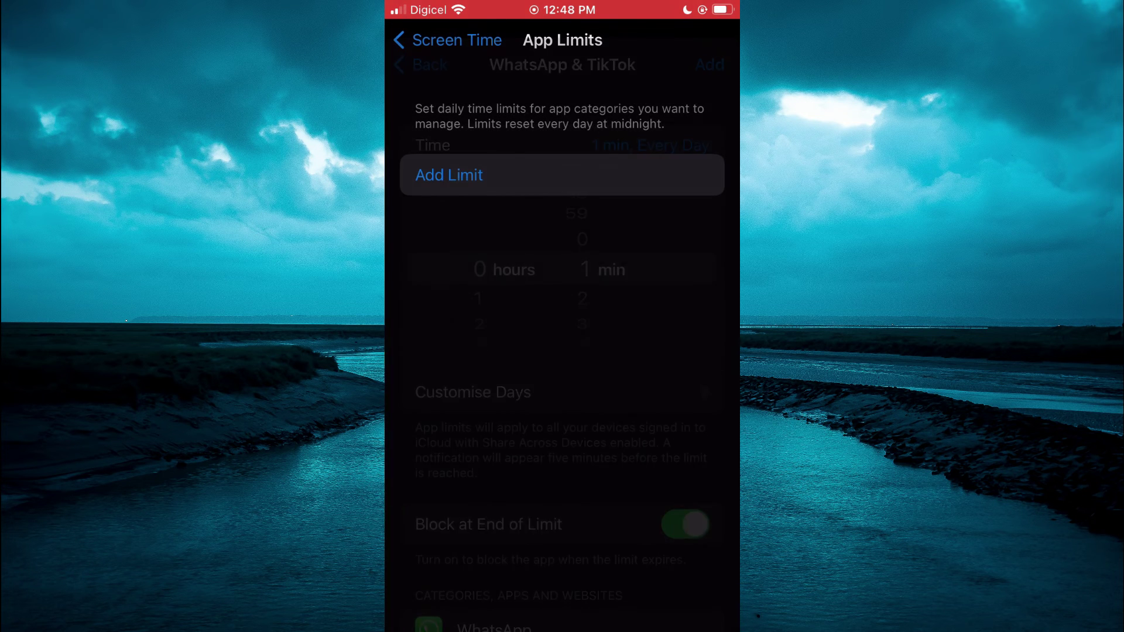